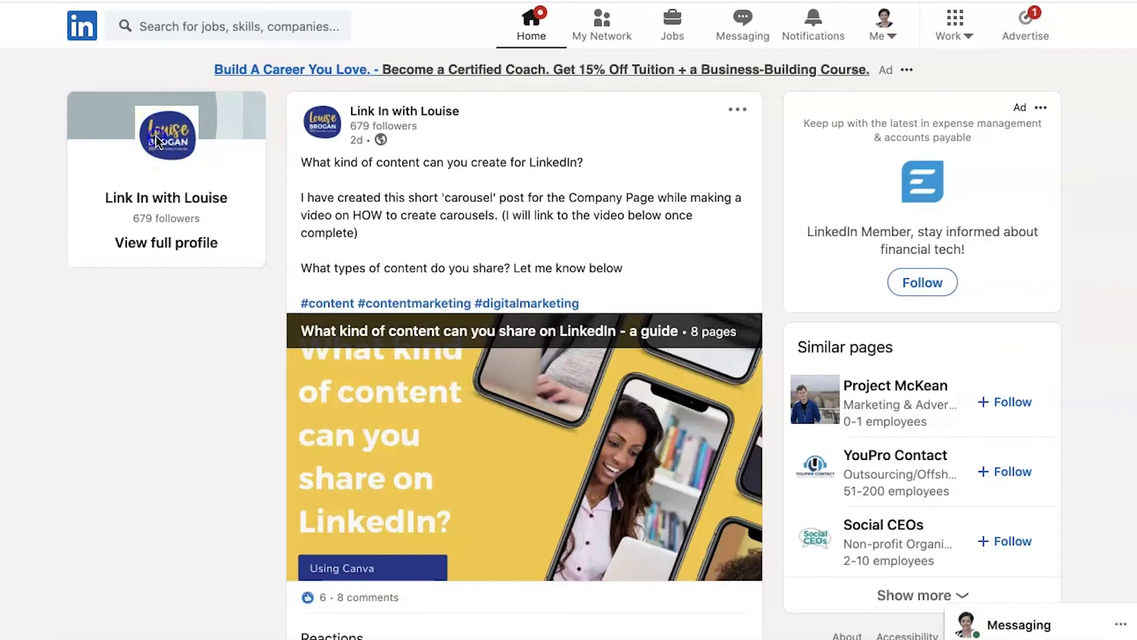
# Open the company page's admin view and look through the carousel post "What kind of content can you share on LinkedIn" and its comments.
pyautogui.click(171, 146)
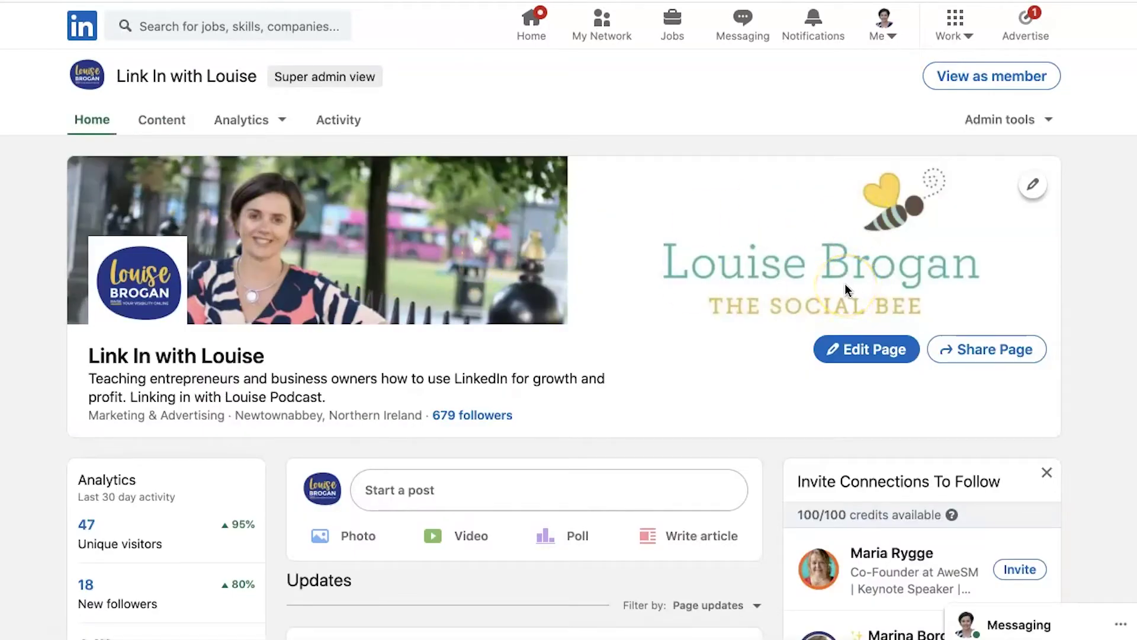
pyautogui.scroll(-2, 846, 287)
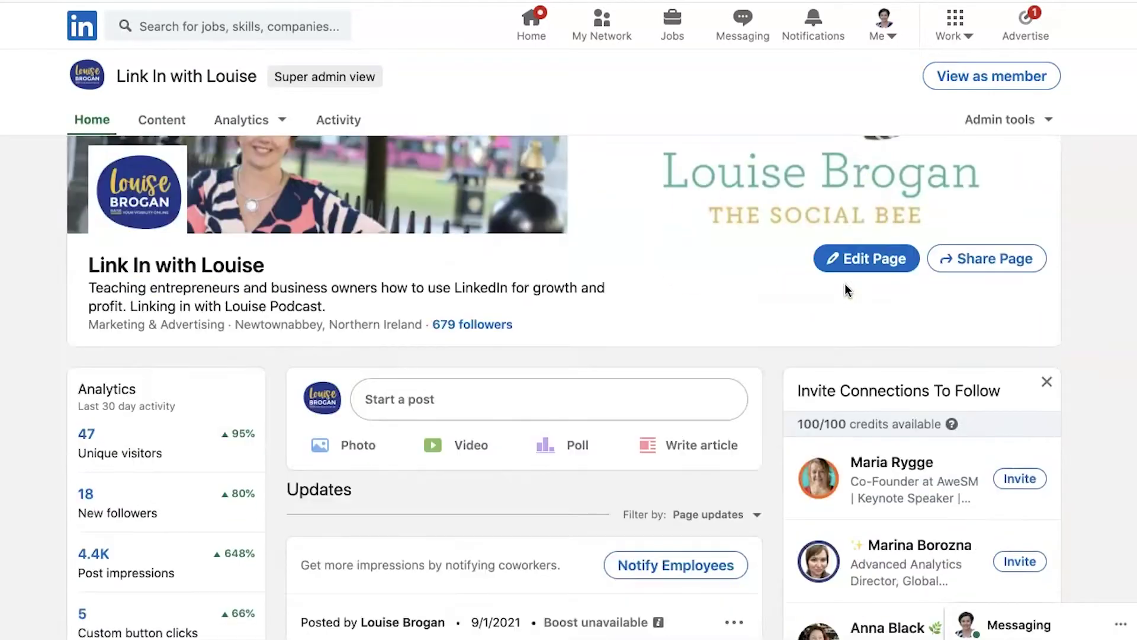
pyautogui.scroll(-6, 845, 285)
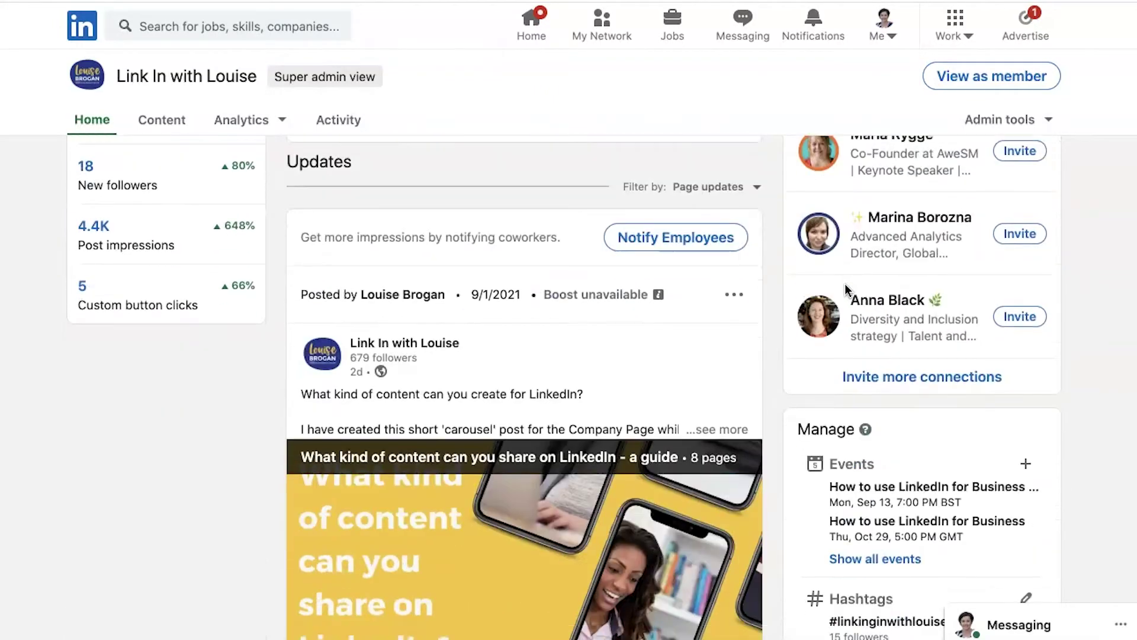
pyautogui.scroll(-2, 845, 284)
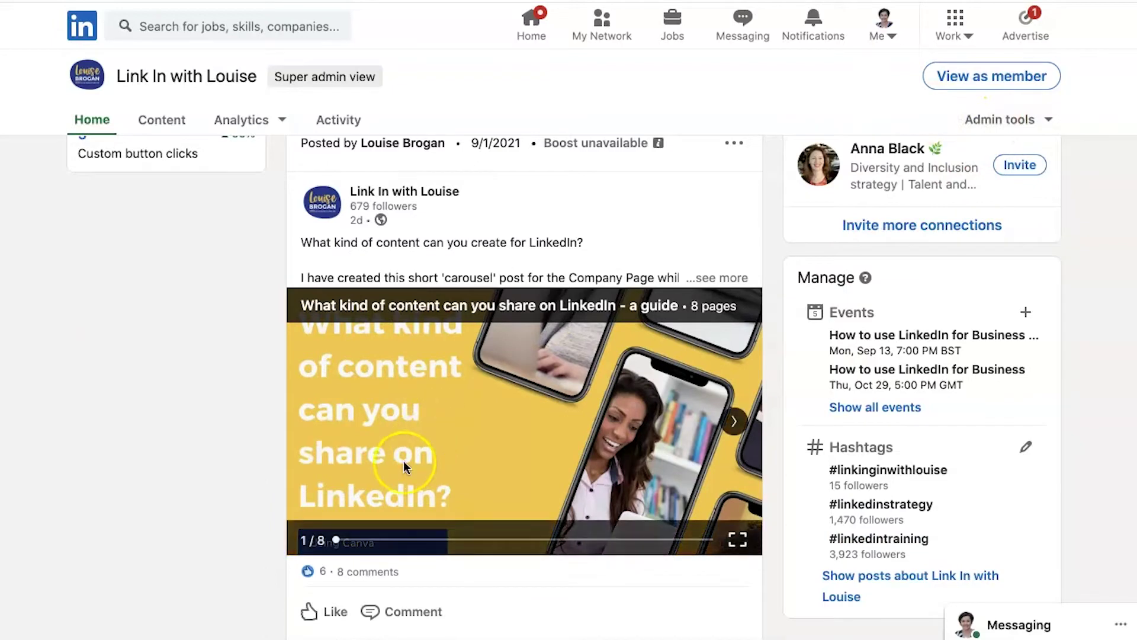
pyautogui.scroll(-3, 403, 461)
pyautogui.scroll(-7, 403, 461)
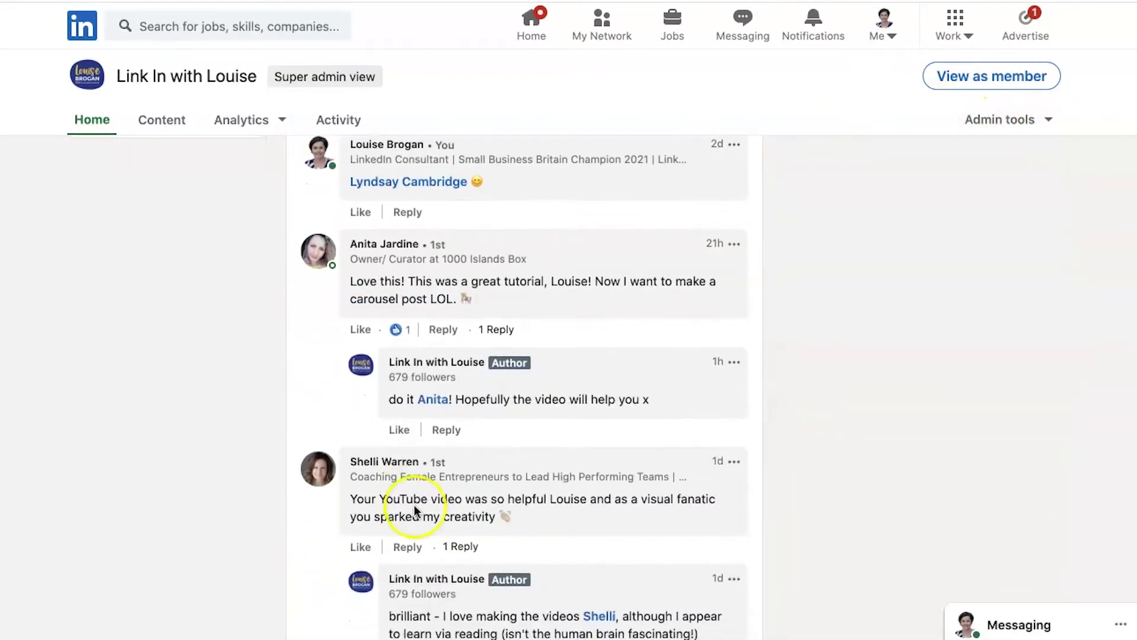
pyautogui.scroll(-3, 652, 393)
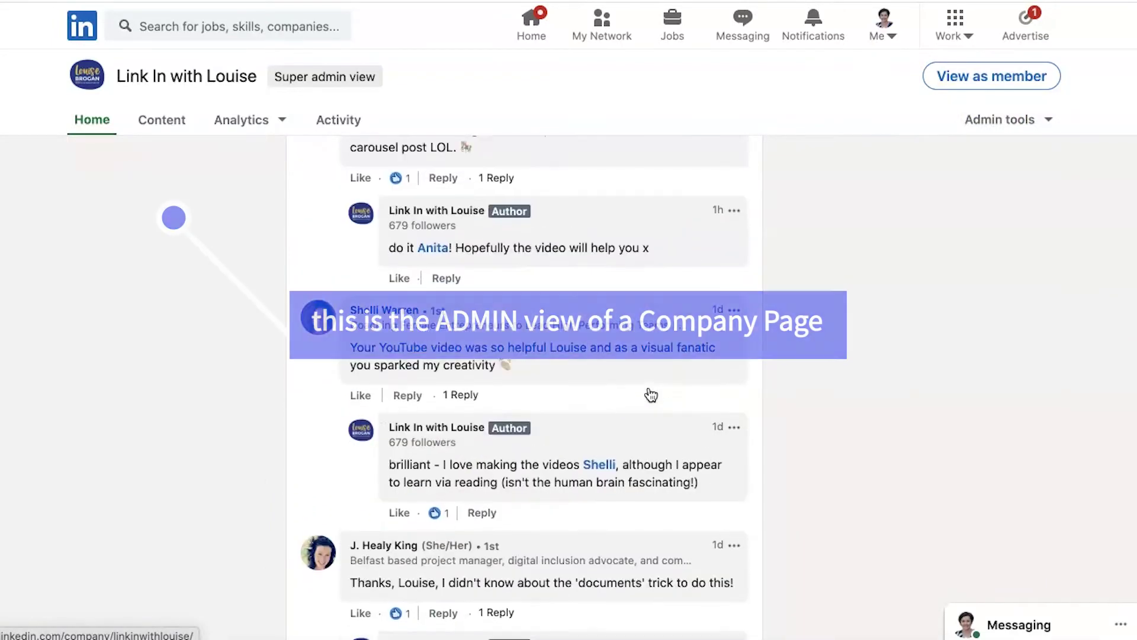
pyautogui.scroll(-5, 652, 394)
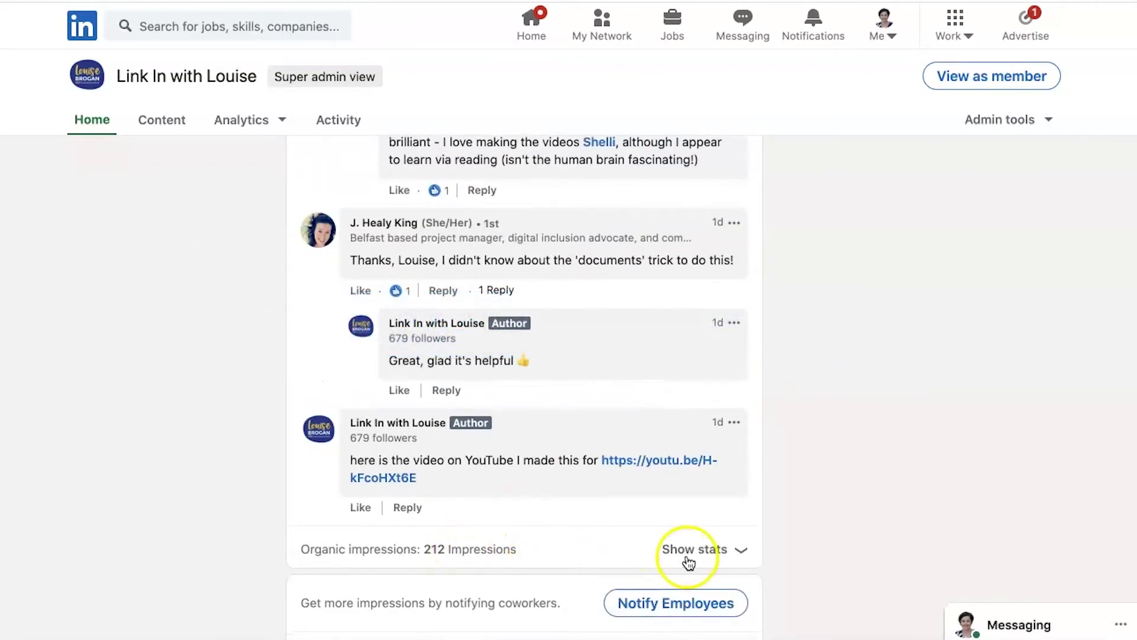
# Expand the stats of the carousel post and examine its organic impressions, reactions, clicks and engagement rate.
pyautogui.scroll(1, 674, 291)
pyautogui.scroll(-2, 674, 291)
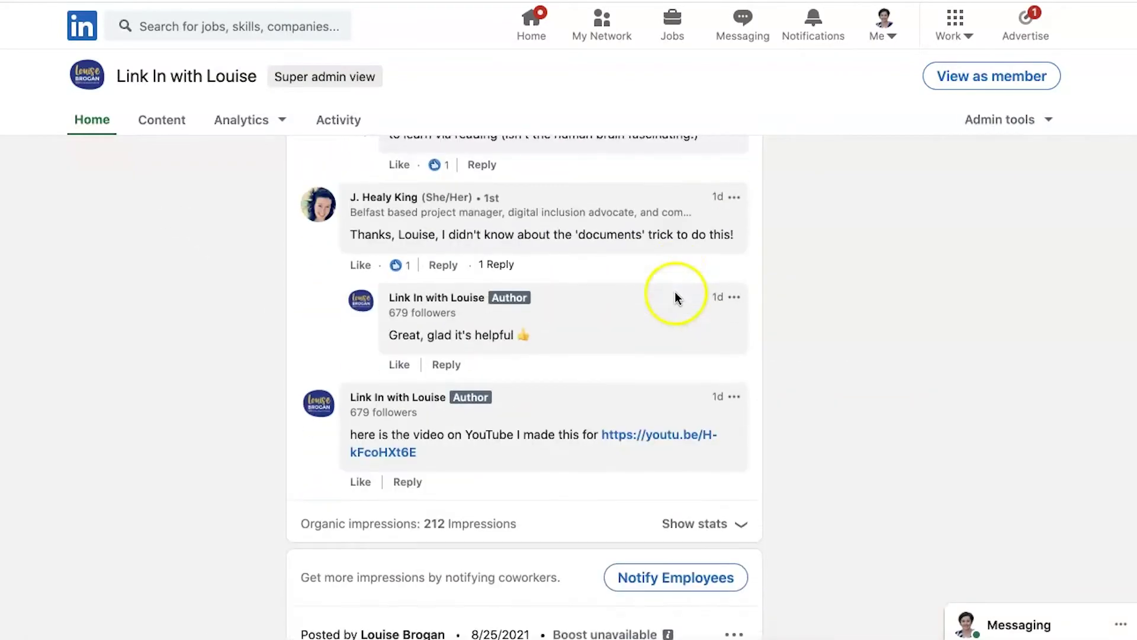
pyautogui.click(679, 461)
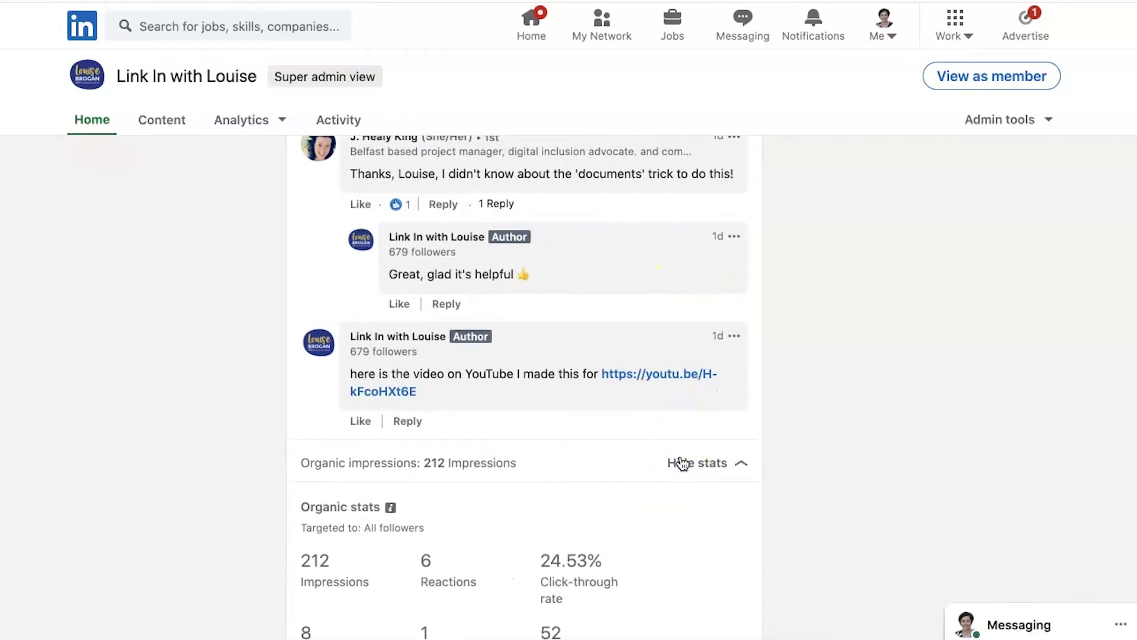
pyautogui.scroll(-3, 683, 464)
pyautogui.scroll(-2, 682, 462)
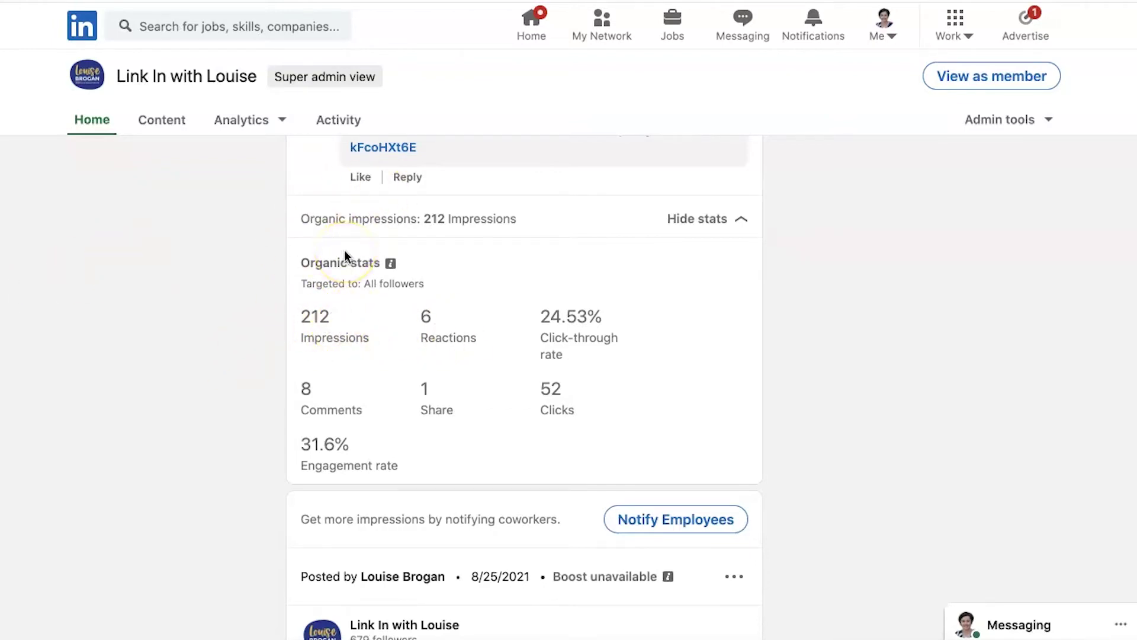
# Check the follower count in the company page's header, and return to the carousel post's organic stats.
pyautogui.scroll(15, 344, 250)
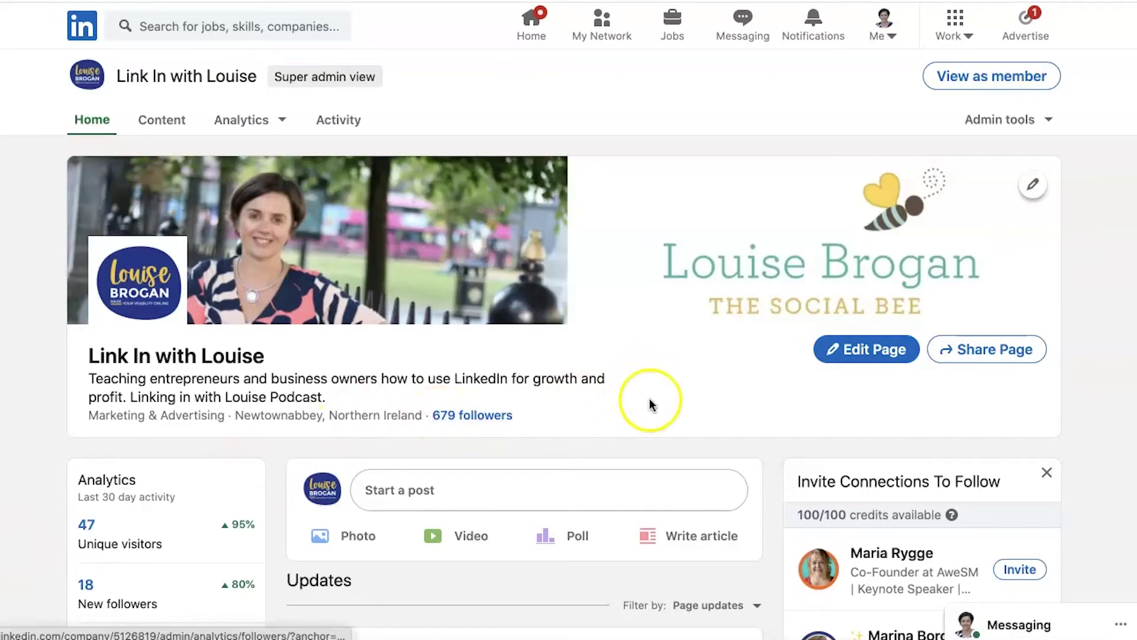
pyautogui.scroll(-5, 650, 401)
pyautogui.scroll(-20, 648, 400)
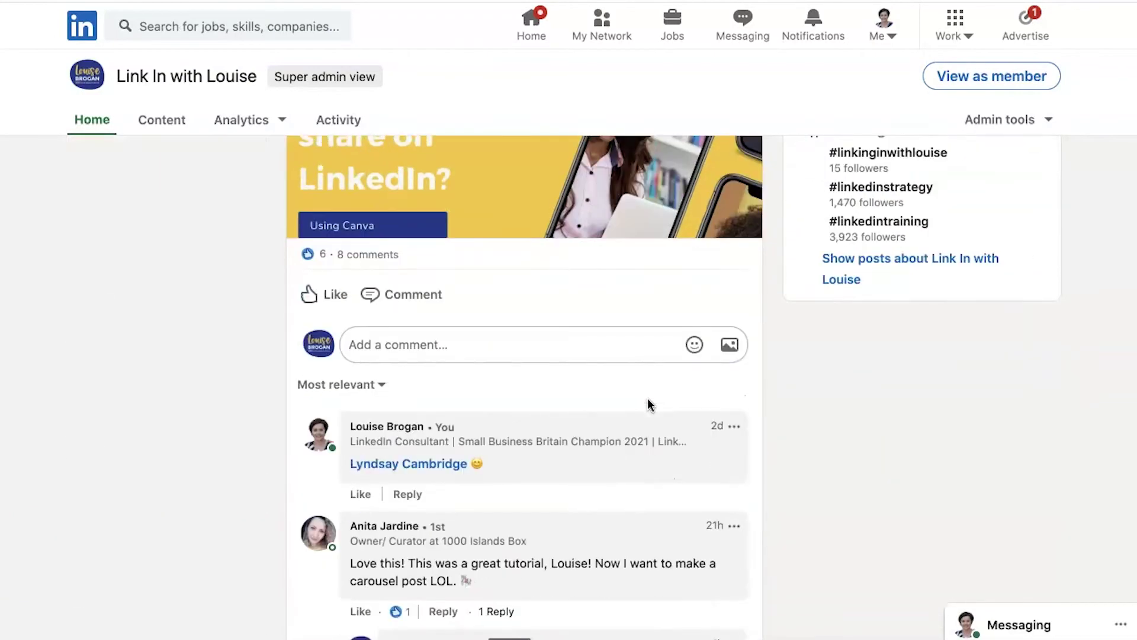
pyautogui.scroll(-10, 648, 398)
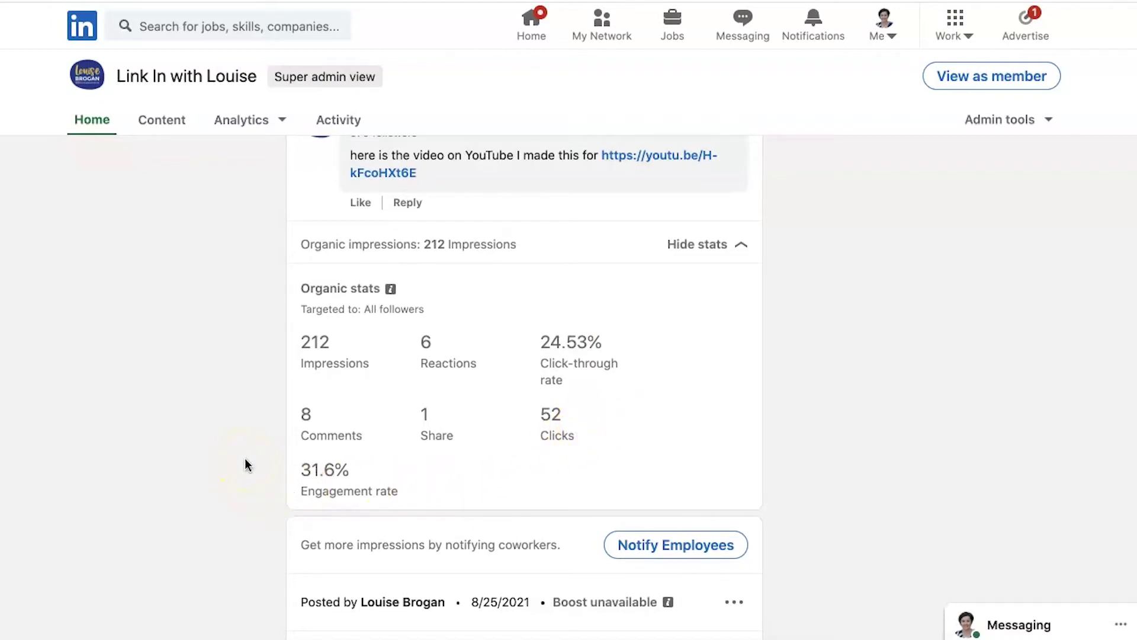
# Go back to the carousel document in the post and advance it to its second slide.
pyautogui.scroll(15, 246, 462)
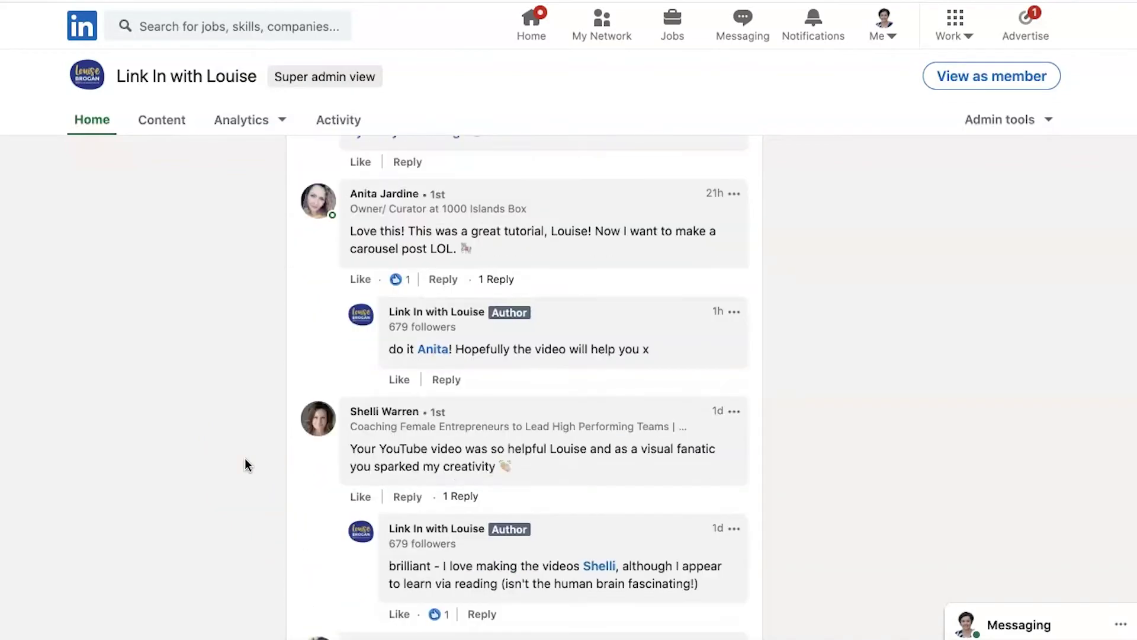
pyautogui.scroll(4, 244, 458)
pyautogui.moveTo(689, 347)
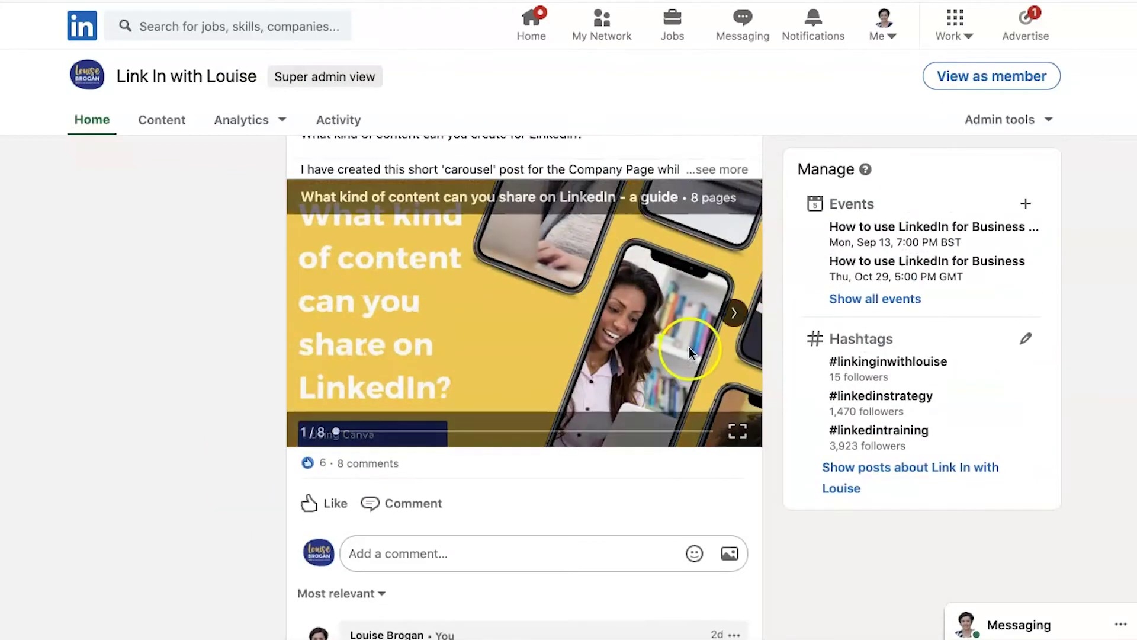
pyautogui.click(748, 312)
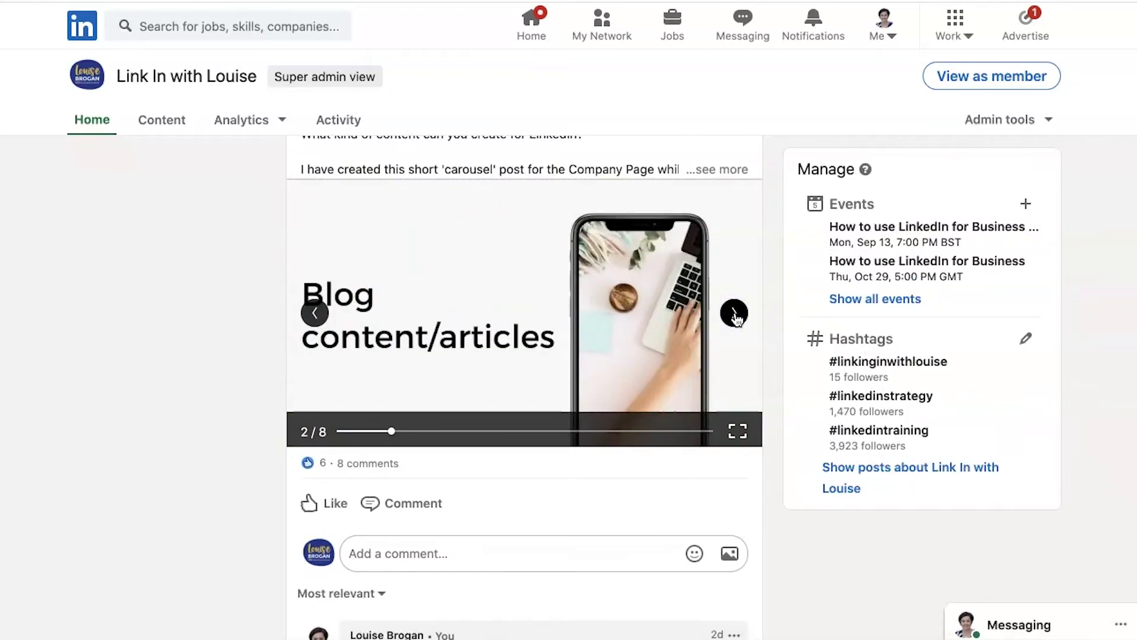
# Review the last 30 days' analytics summary on the company page's home.
pyautogui.scroll(2, 146, 495)
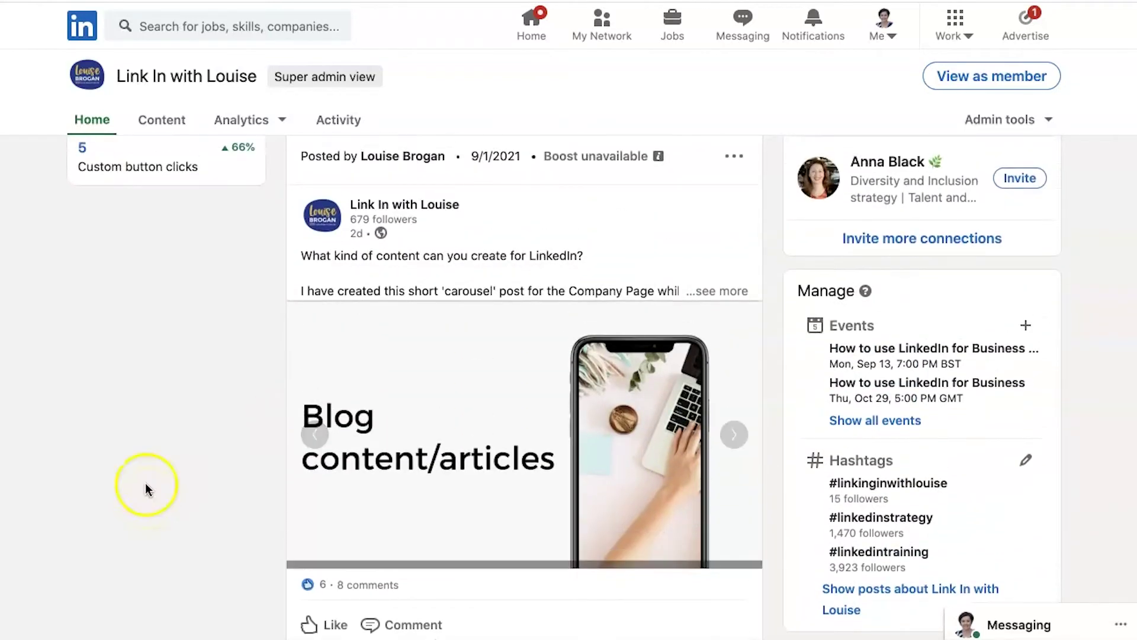
pyautogui.scroll(8, 156, 347)
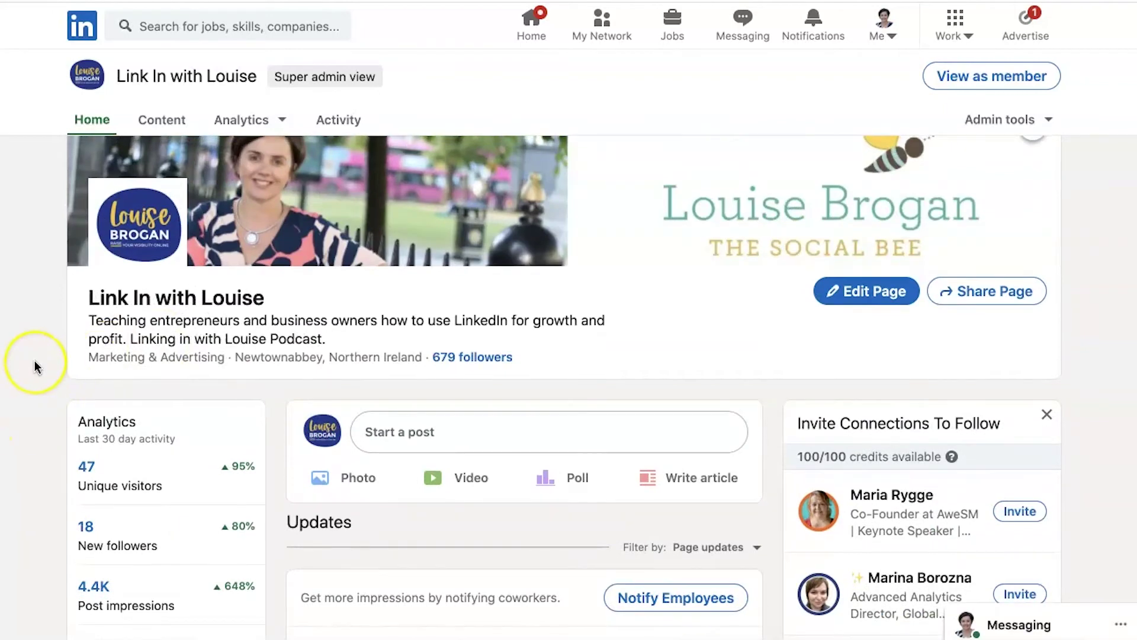
pyautogui.scroll(-3, 34, 366)
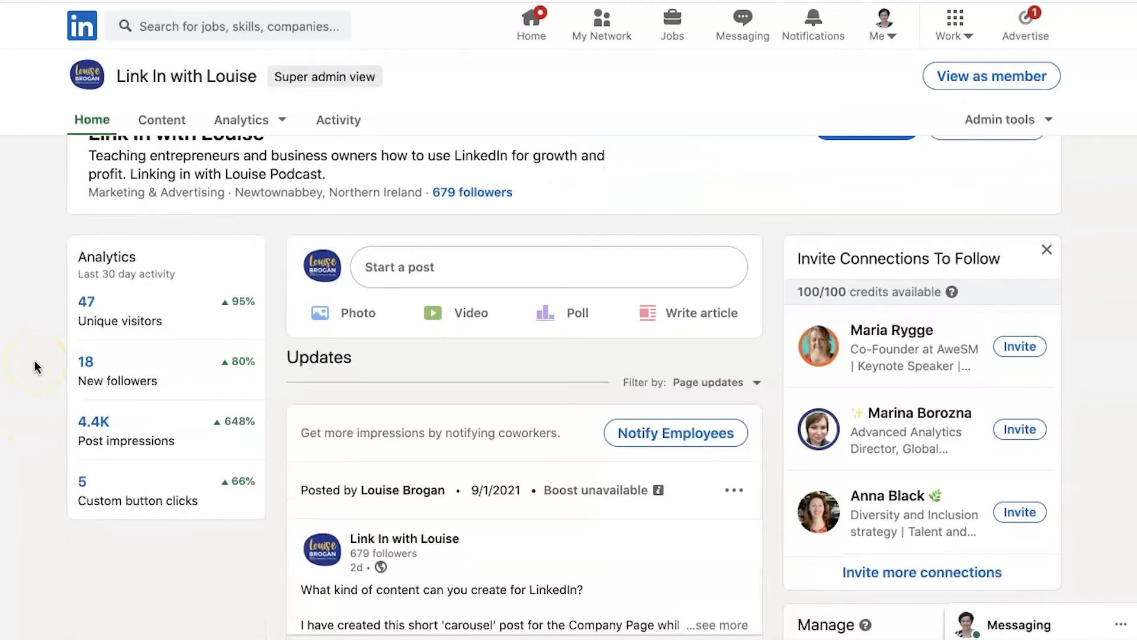
# Open the page's update analytics and look through the highlights, the impressions chart and the update engagement table.
pyautogui.click(267, 121)
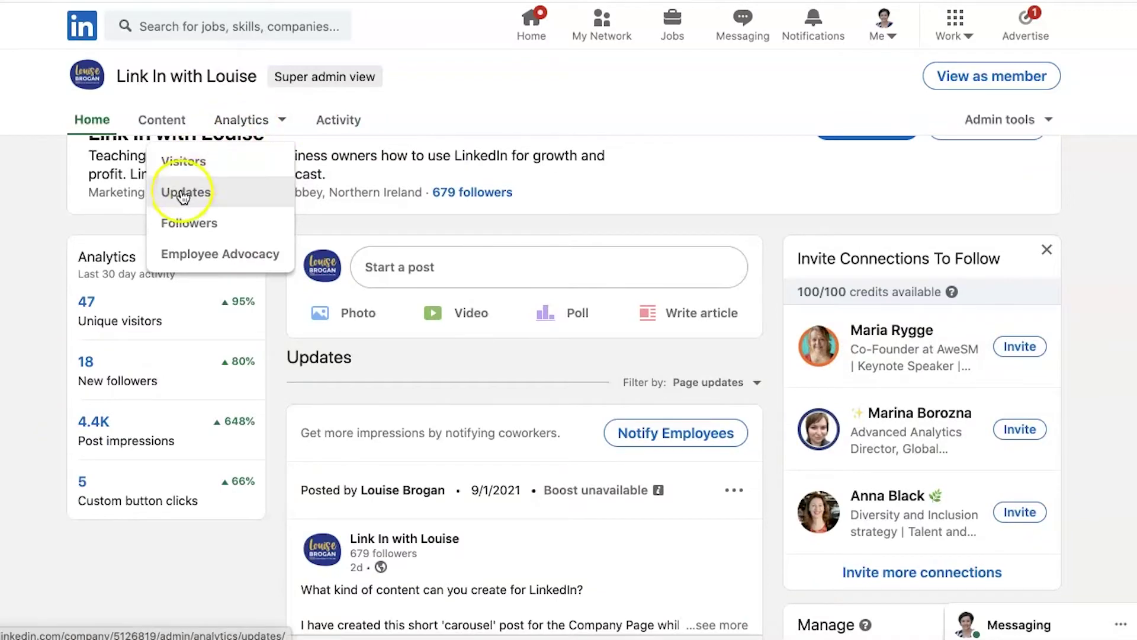
pyautogui.click(209, 196)
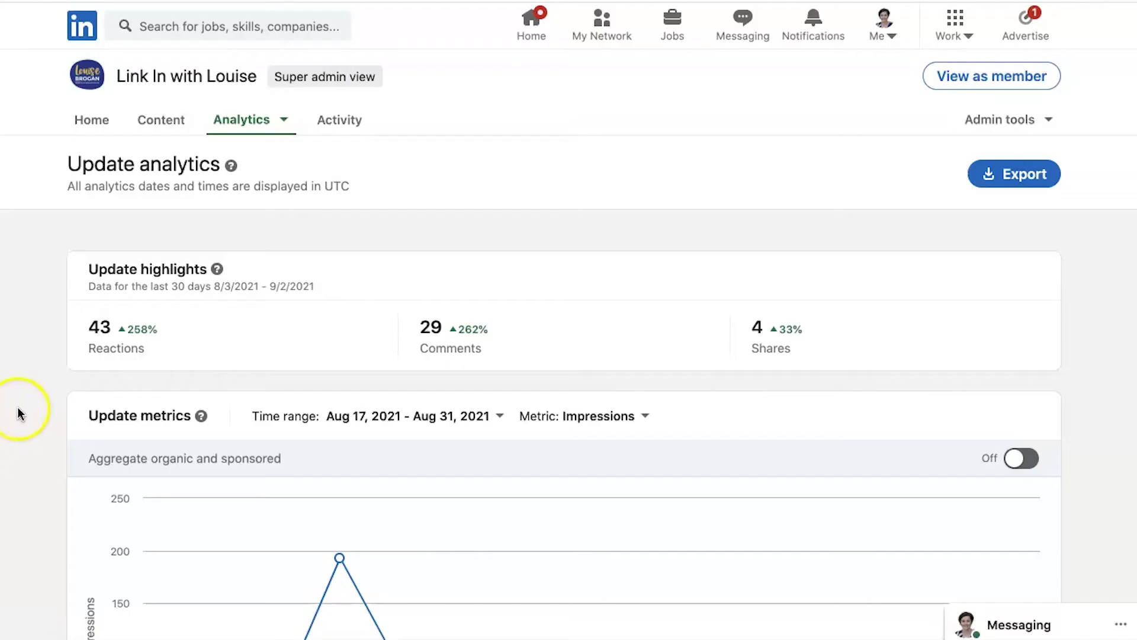
pyautogui.moveTo(137, 343)
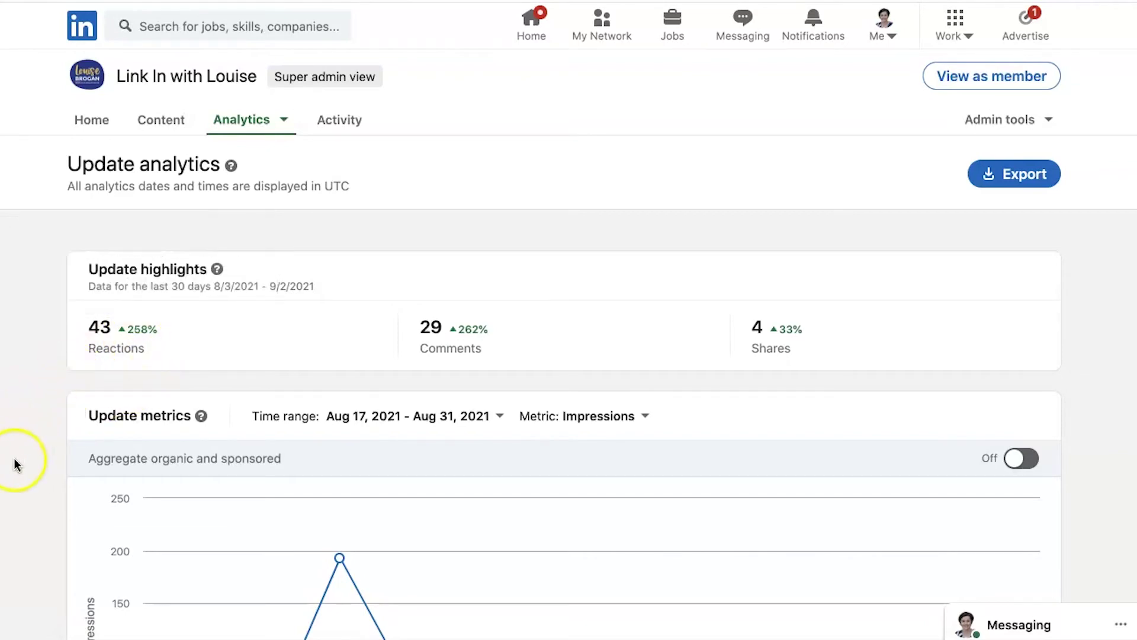
pyautogui.scroll(-1, 14, 462)
pyautogui.scroll(-5, 14, 461)
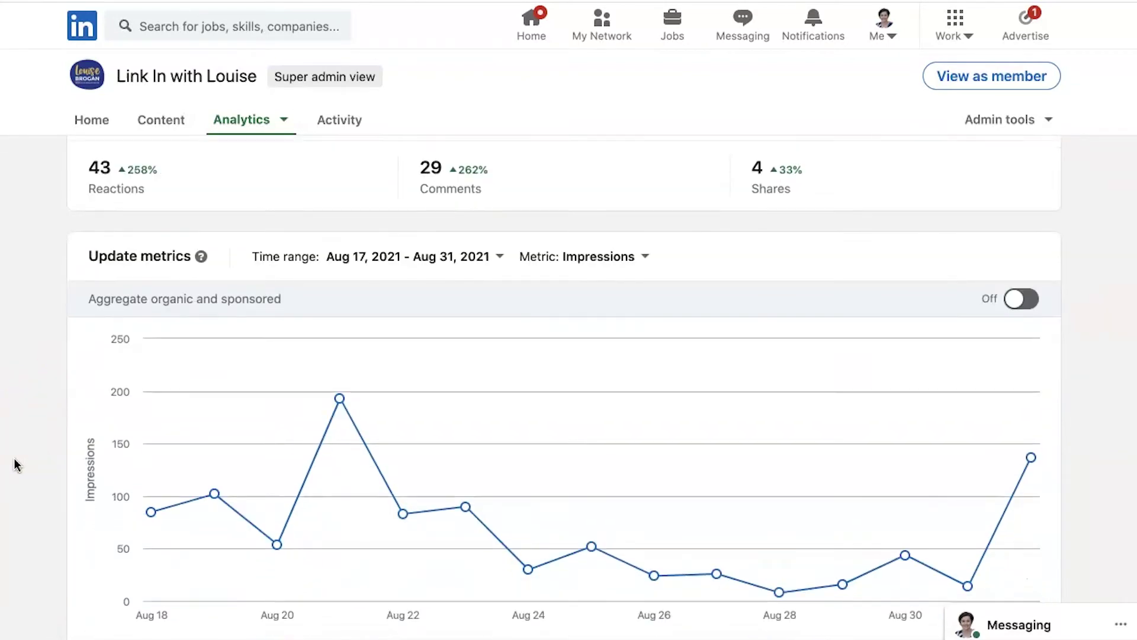
pyautogui.scroll(-6, 15, 463)
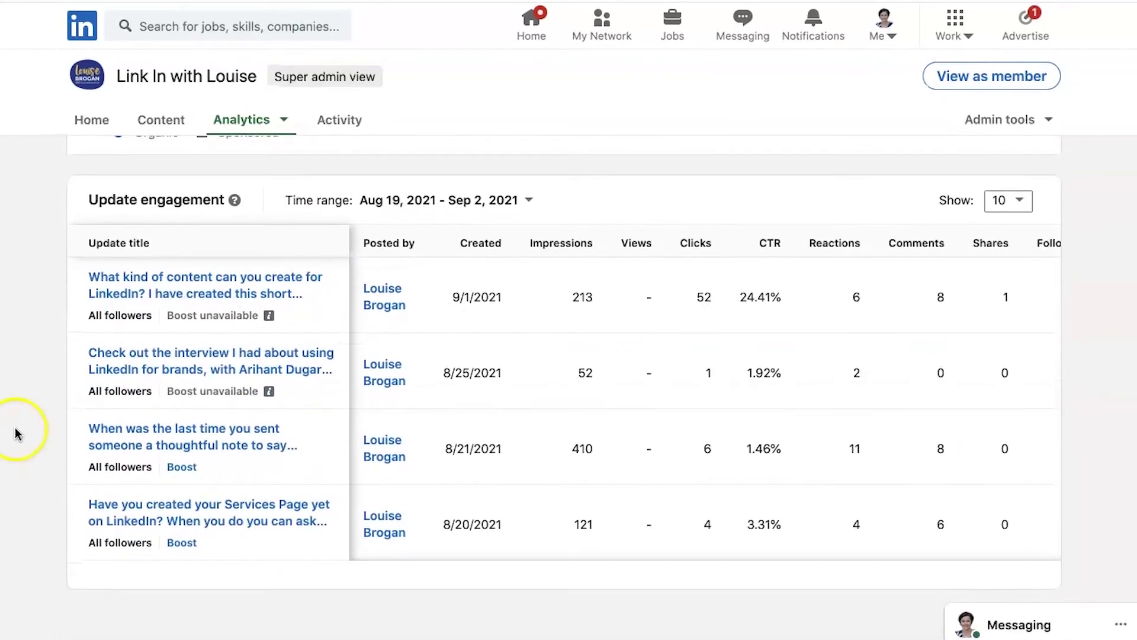
# Inspect the September 1 data point in the update metrics impressions chart.
pyautogui.scroll(7, 14, 436)
pyautogui.scroll(1, 17, 431)
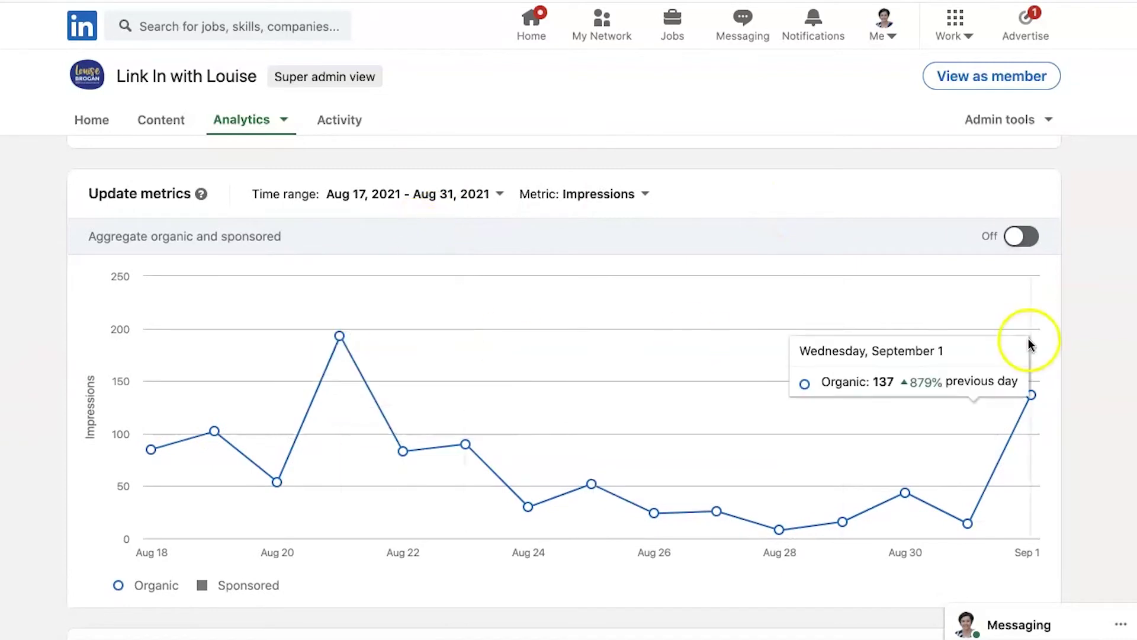
pyautogui.scroll(-1, 1108, 298)
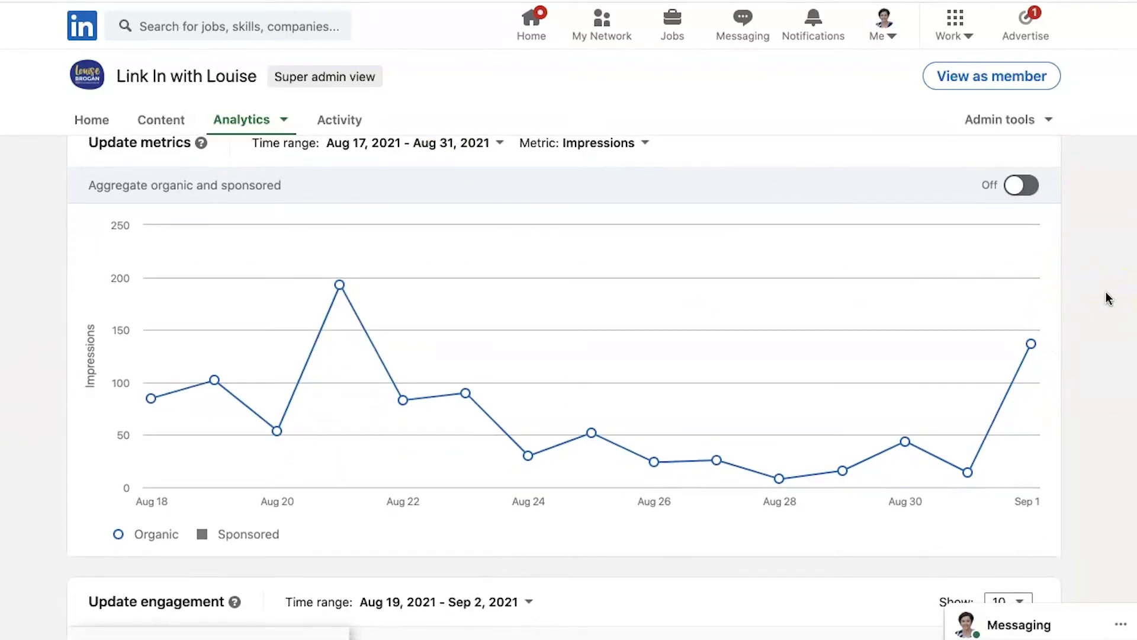
# Examine the update engagement table for each post, from impressions and clicks across to the engagement rate column.
pyautogui.scroll(-5, 1109, 298)
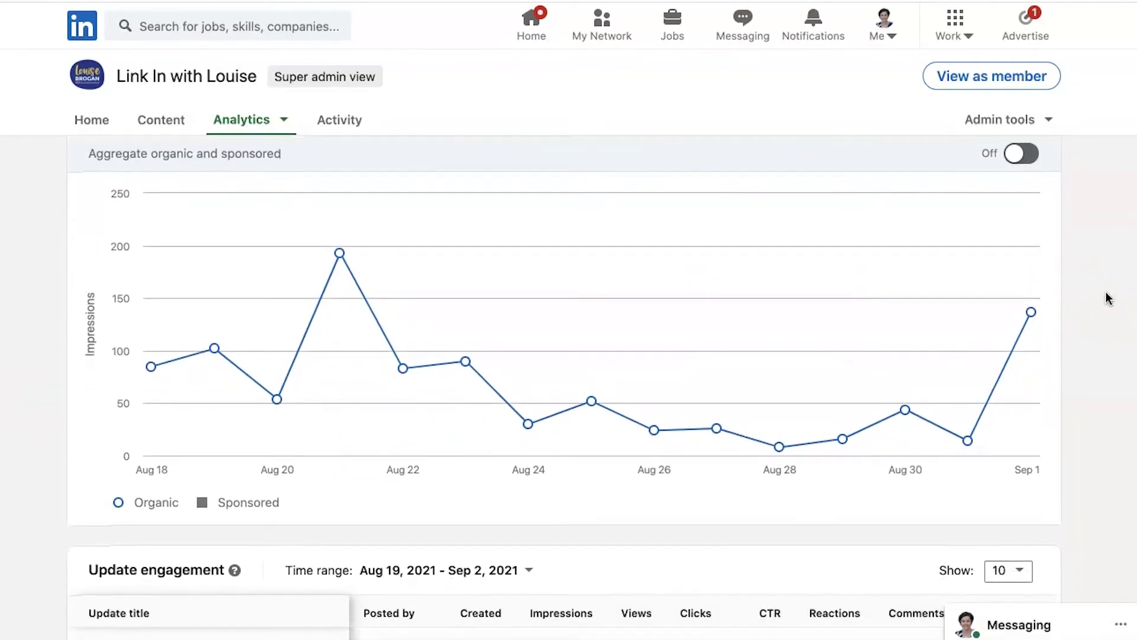
pyautogui.scroll(-3, 1109, 298)
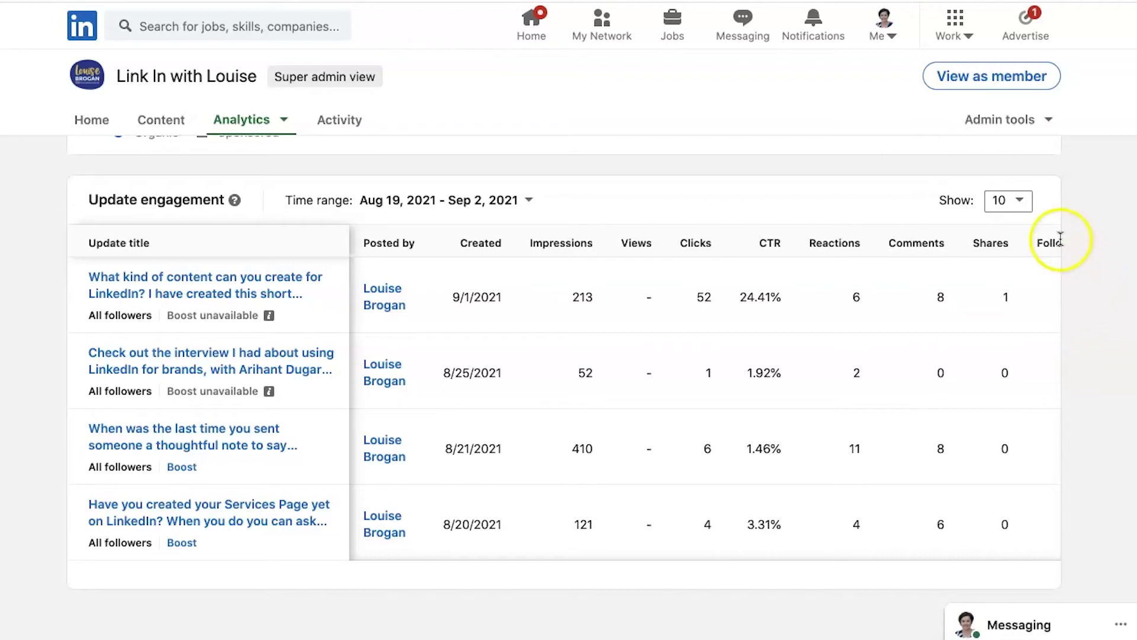
pyautogui.moveTo(1060, 239)
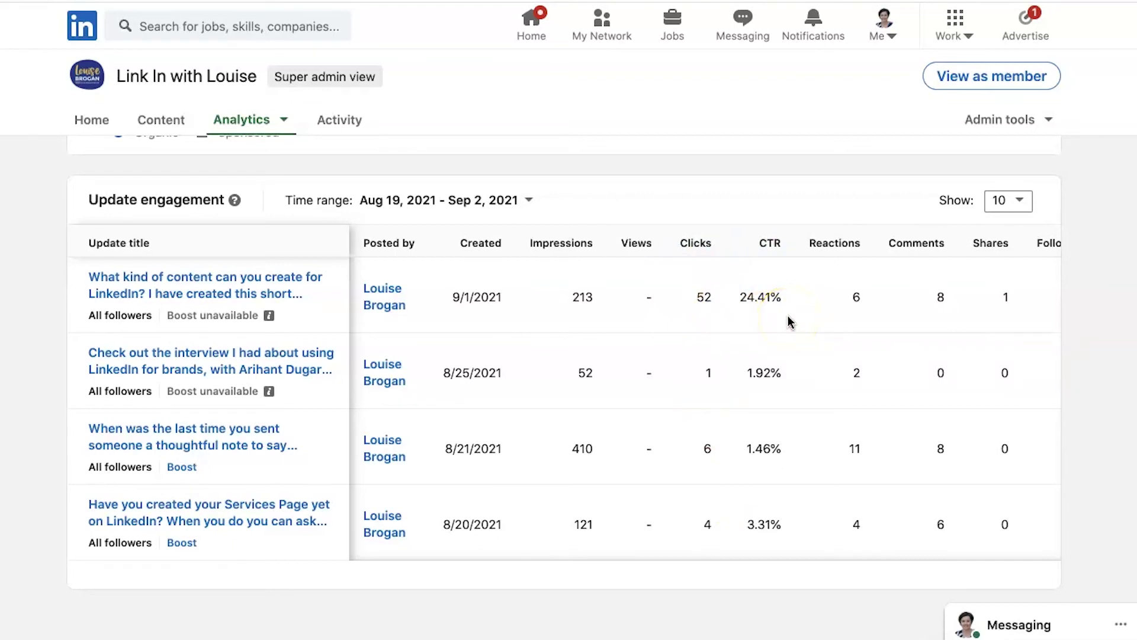
pyautogui.hscroll(5, 788, 321)
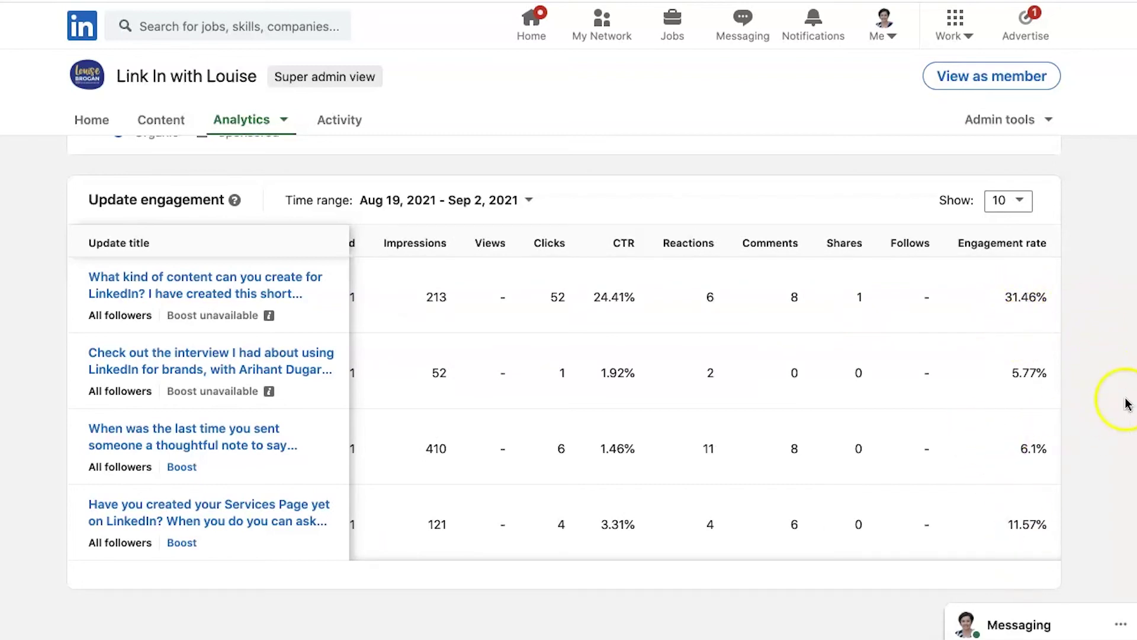
# Leave the update analytics and return to the company page's admin home.
pyautogui.hscroll(-3, 705, 283)
pyautogui.scroll(1, 705, 283)
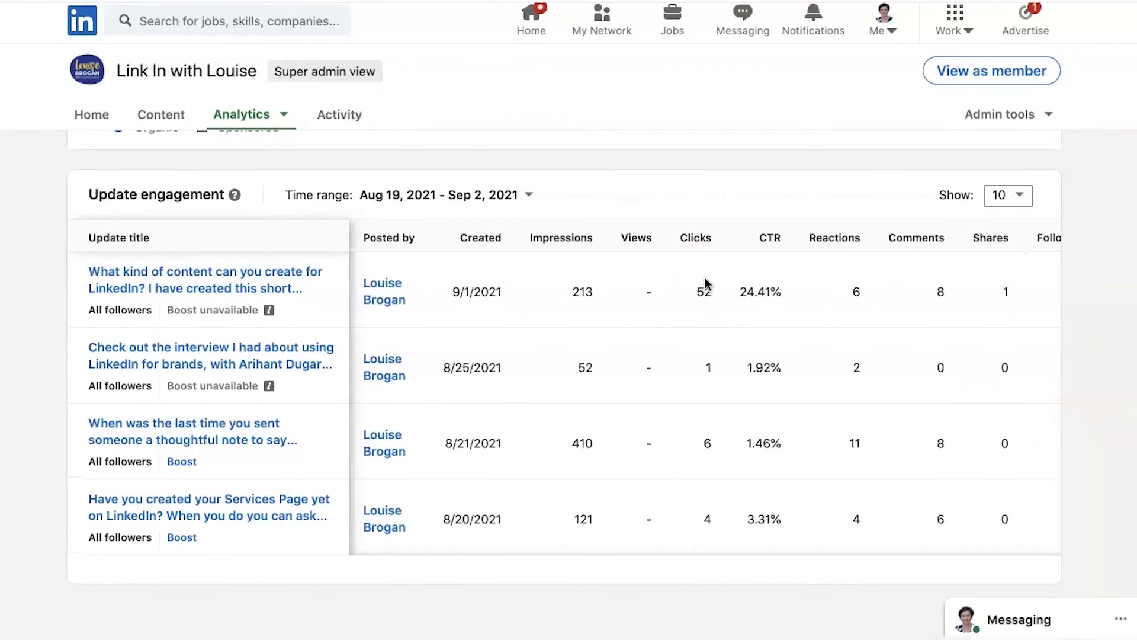
pyautogui.scroll(10, 706, 285)
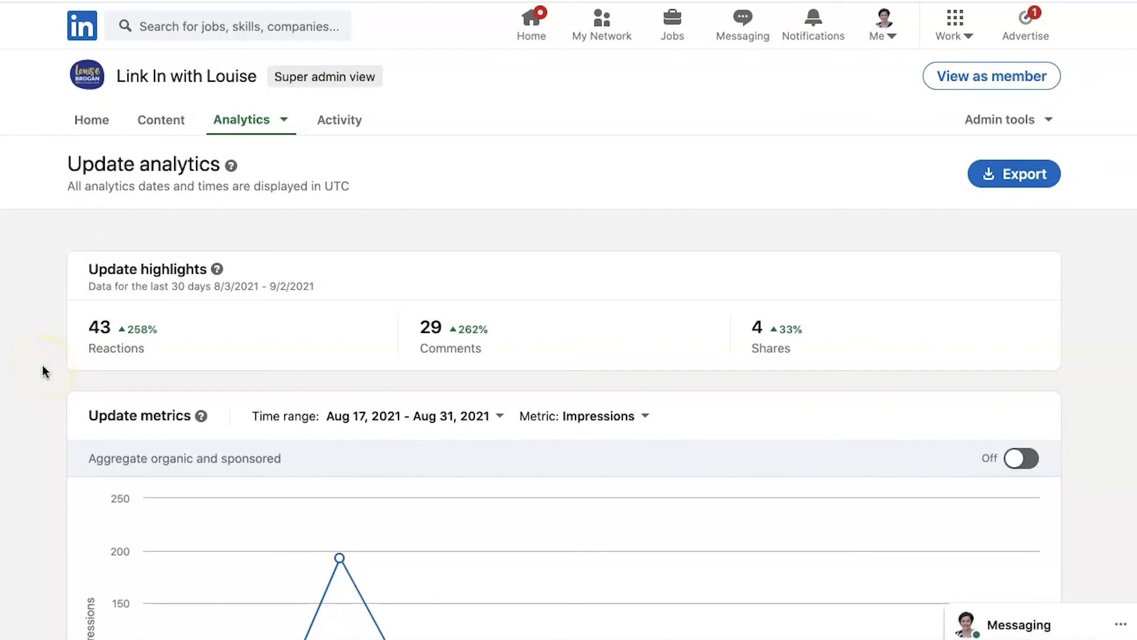
pyautogui.click(91, 120)
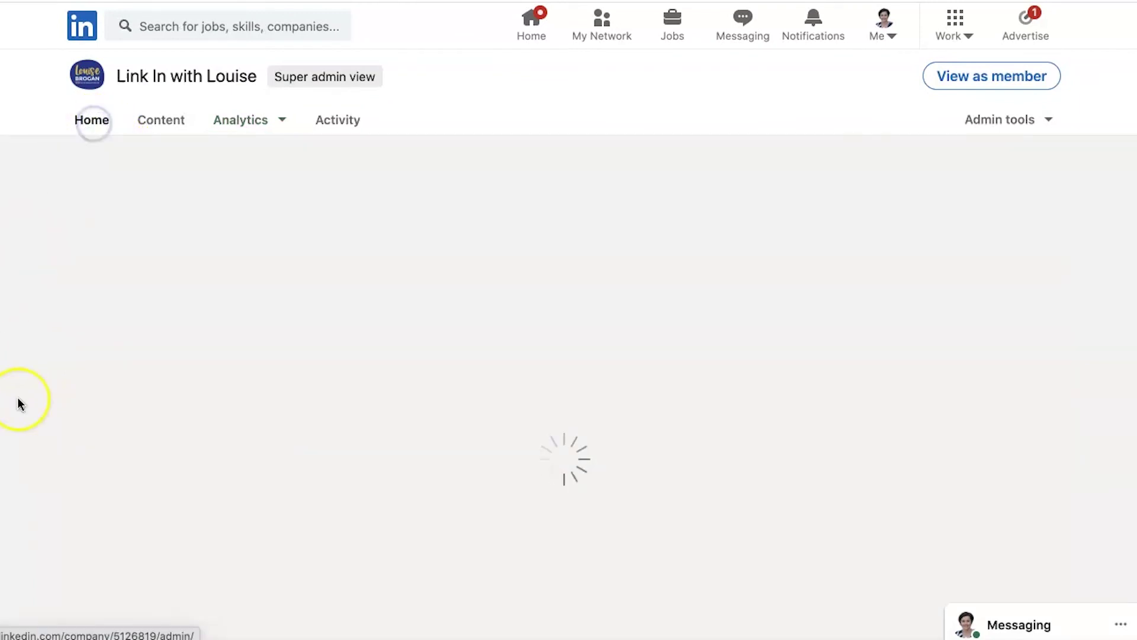